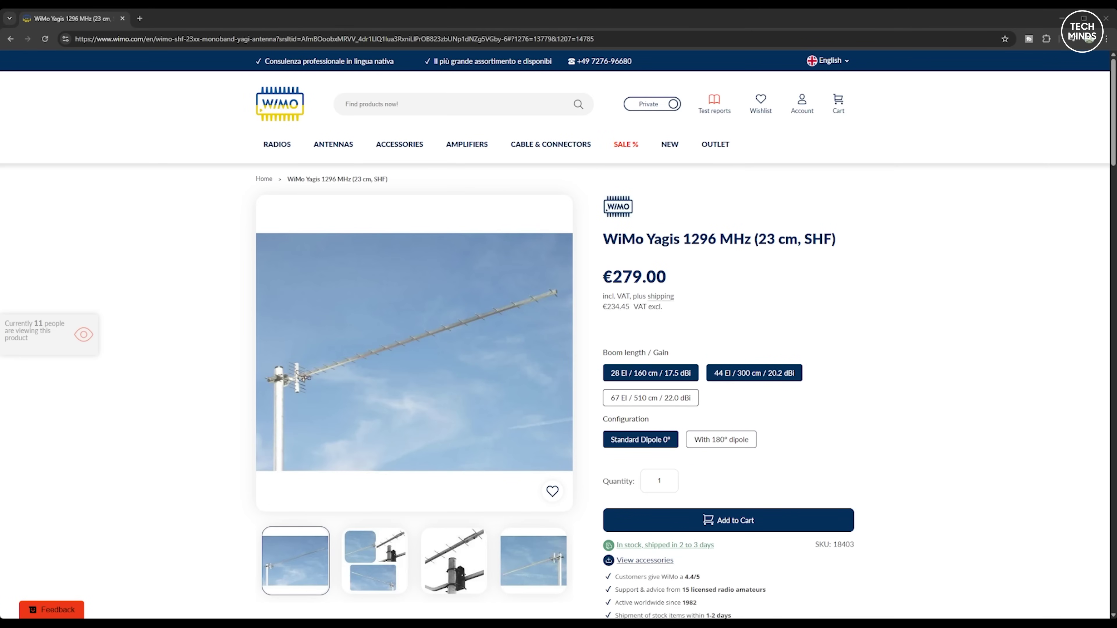
Compare the prices of the 28, 44 and 67 element boom length options for the WiMo 1296 MHz Yagi
{"action": "left_click", "coordinate": [637, 374]}
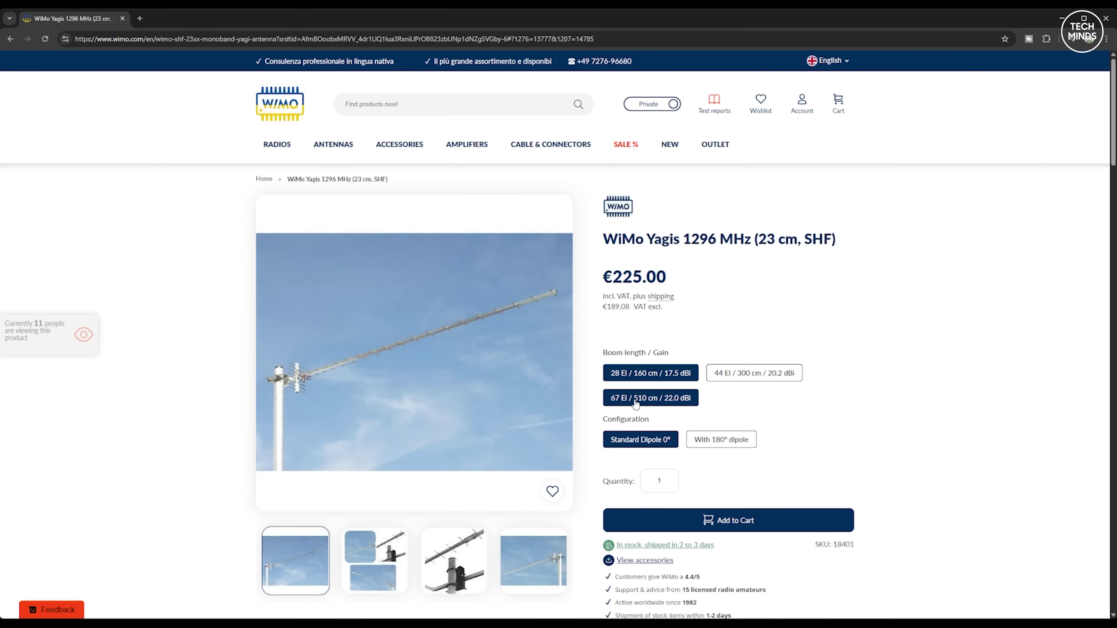
{"action": "left_click", "coordinate": [743, 376]}
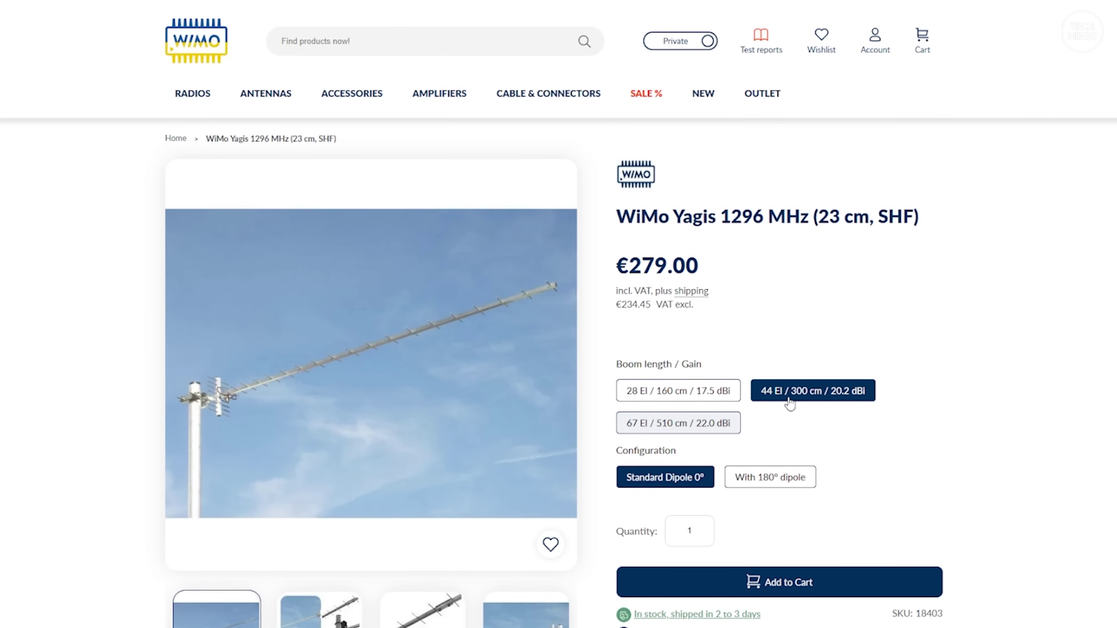
{"action": "left_click", "coordinate": [728, 397]}
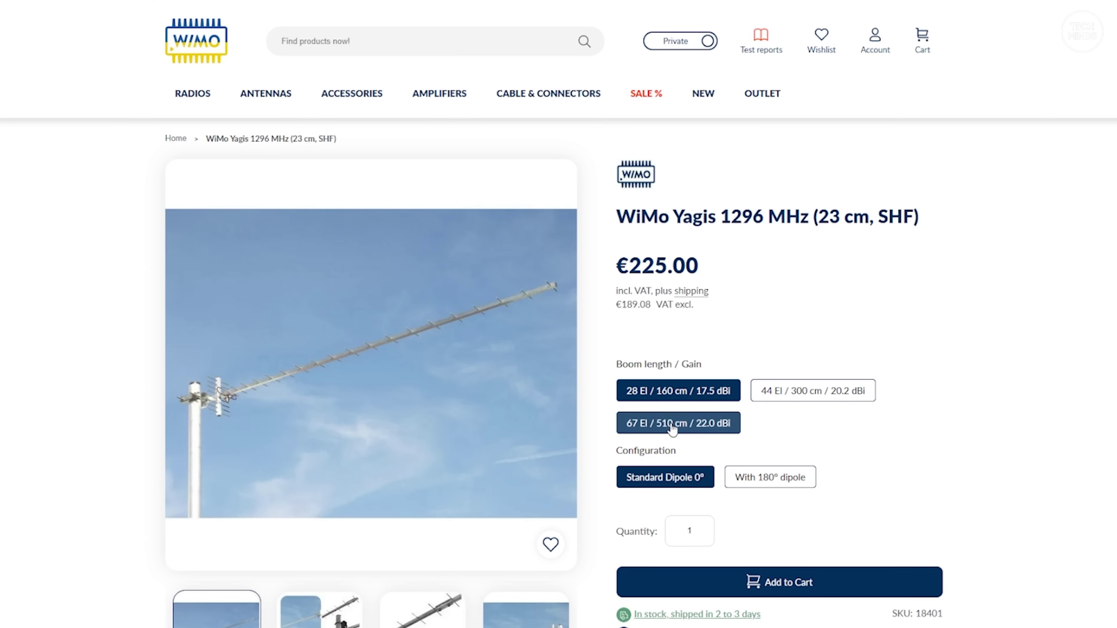
{"action": "left_click", "coordinate": [670, 396]}
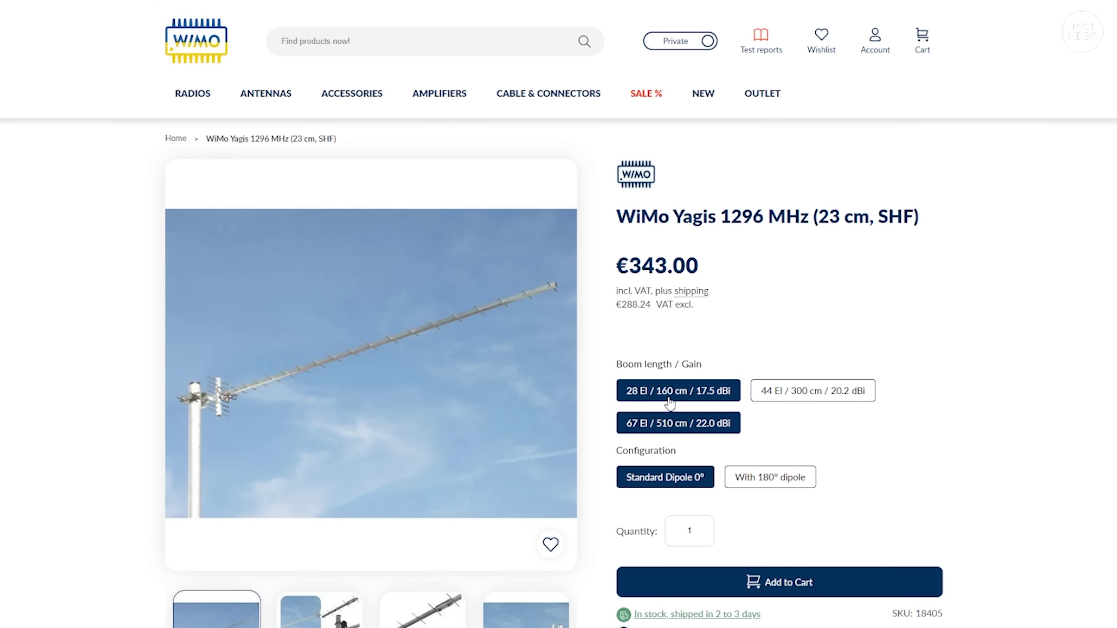
{"action": "left_click", "coordinate": [797, 396]}
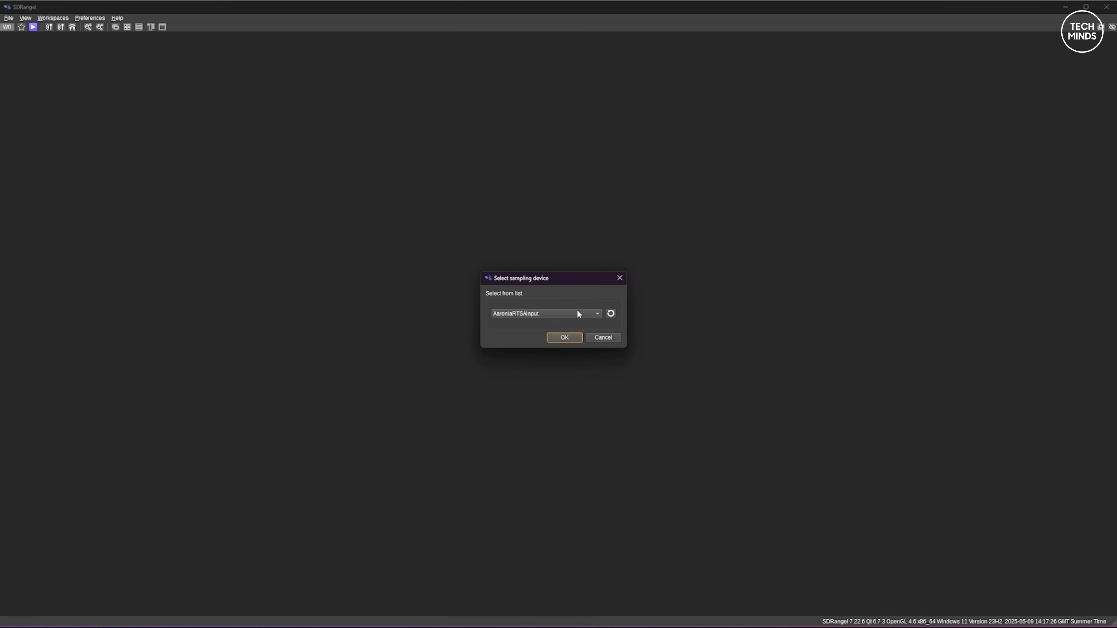
Check the PlutoSDR entry in the device user arguments and add "PlutoSDR[0:0] user defined" as the sampling device
{"action": "left_click", "coordinate": [579, 314]}
{"action": "left_click", "coordinate": [538, 403]}
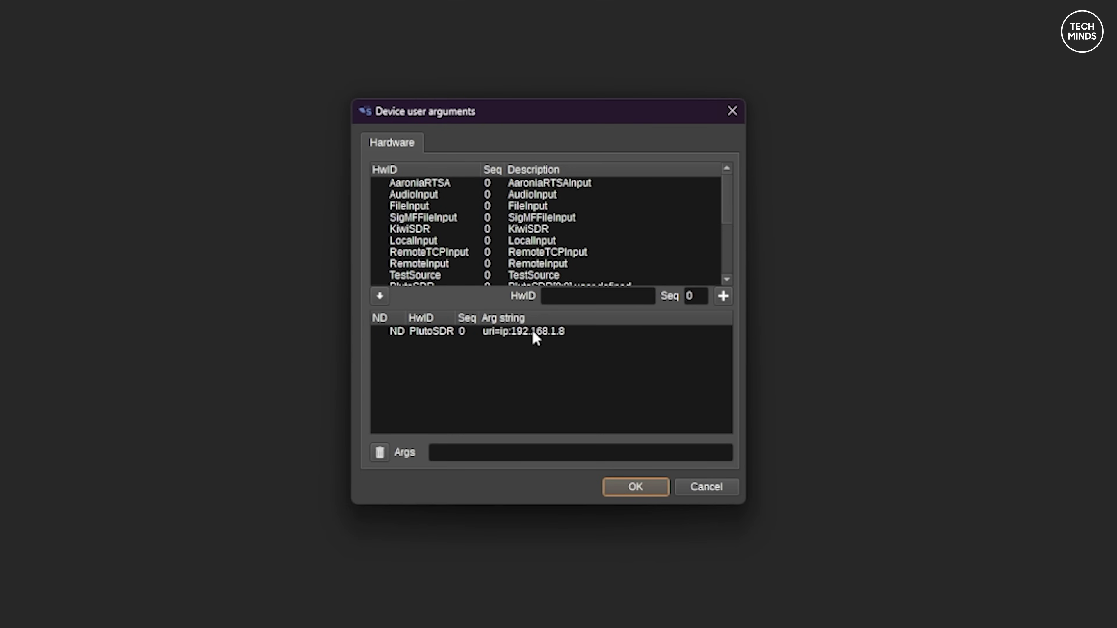
{"action": "left_click", "coordinate": [533, 333]}
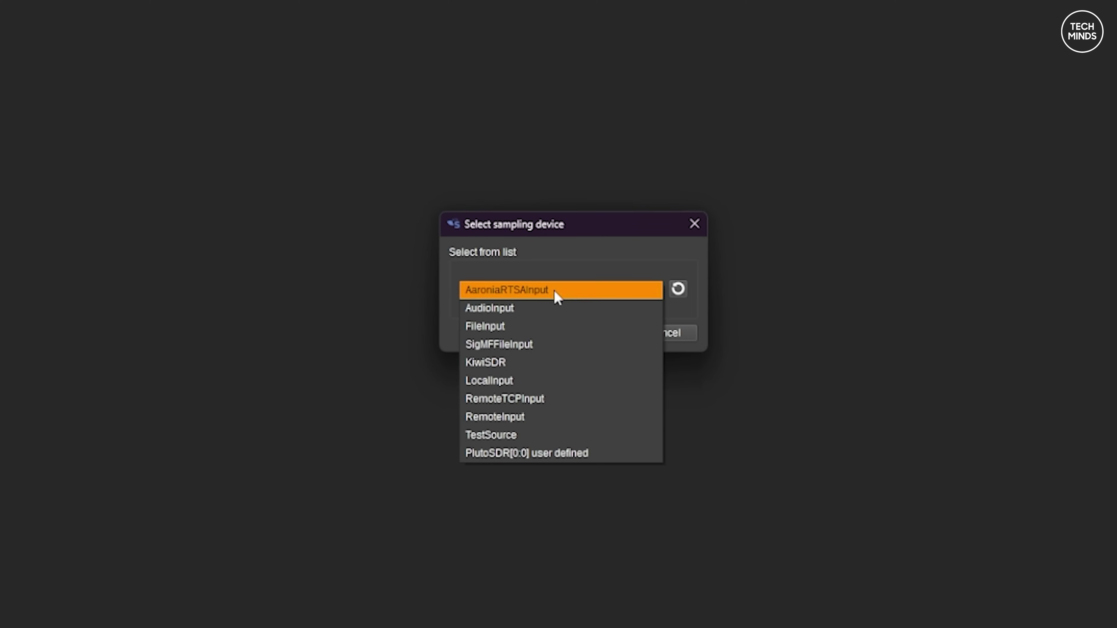
{"action": "left_click", "coordinate": [523, 456]}
{"action": "left_click", "coordinate": [594, 332]}
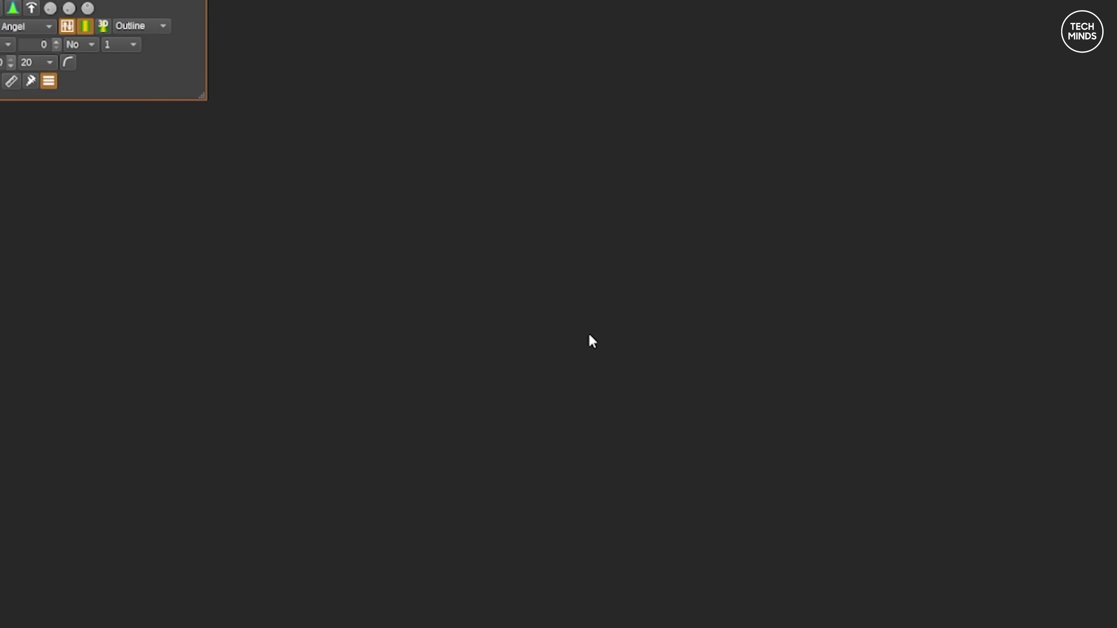
Enlarge the PlutoSDR spectrum window and start receiving with the device
{"action": "mouse_move", "coordinate": [240, 38]}
{"action": "left_mouse_down"}
{"action": "mouse_move", "coordinate": [270, 42]}
{"action": "mouse_move", "coordinate": [244, 41]}
{"action": "left_mouse_up"}
{"action": "left_click_drag", "start_coordinate": [335, 196], "coordinate": [482, 302]}
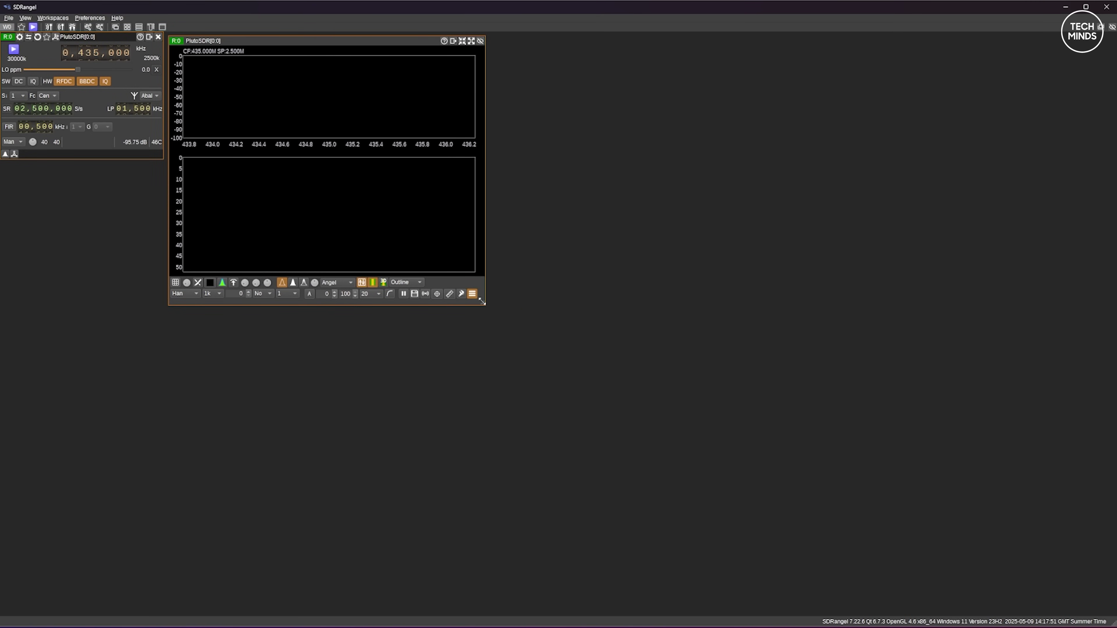
{"action": "left_click", "coordinate": [12, 50]}
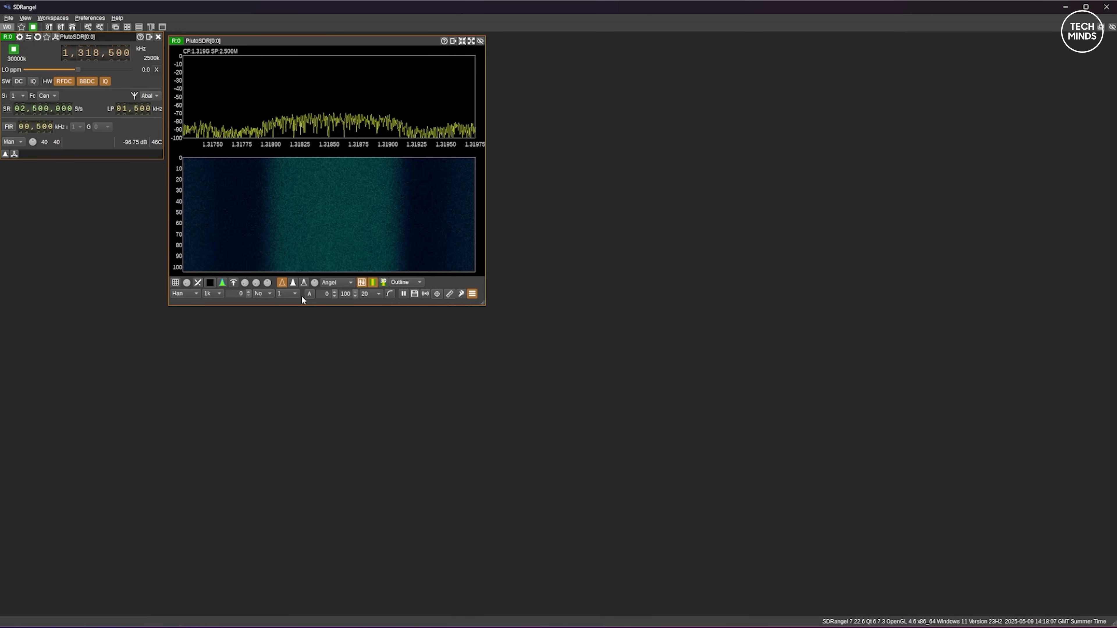
Set the spectrum display's reference level to -6 and its power range to 97
{"action": "left_click", "coordinate": [335, 291]}
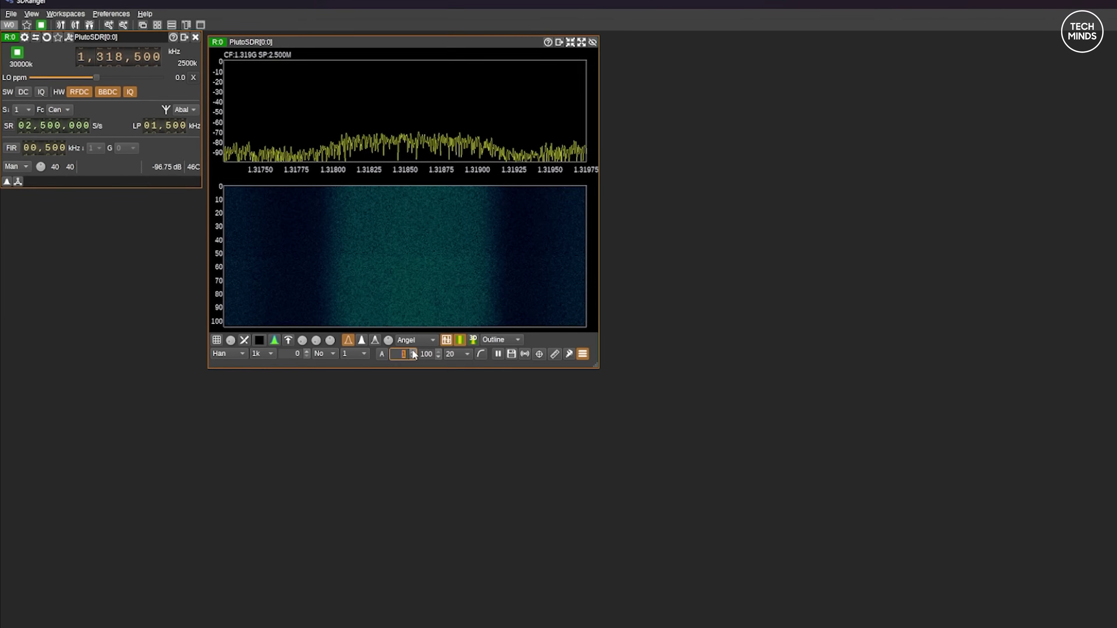
{"action": "left_click", "coordinate": [413, 351]}
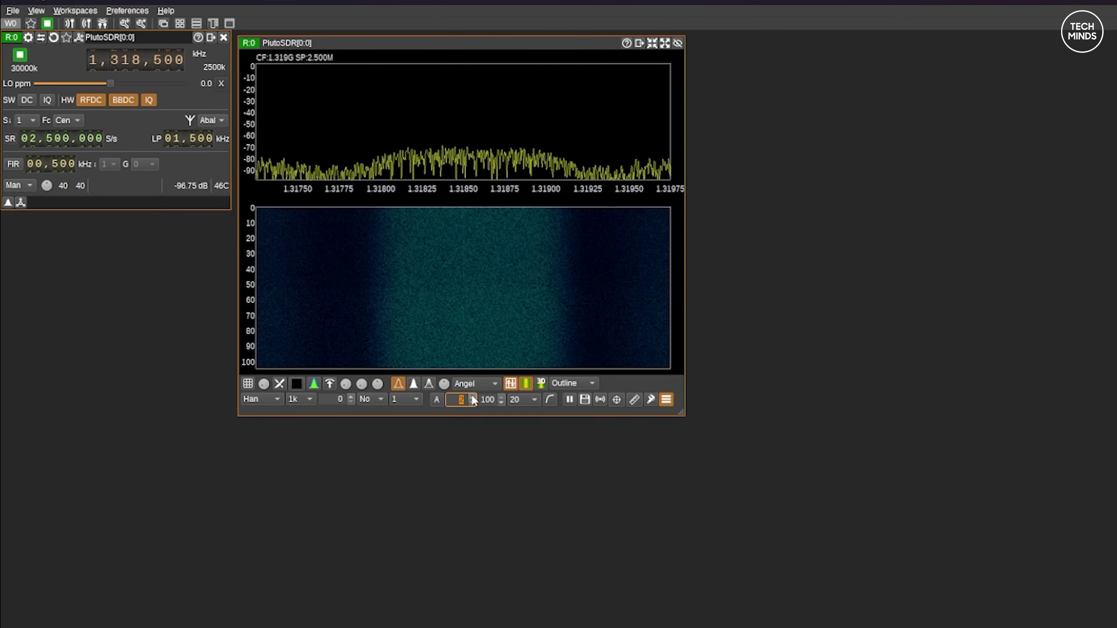
{"action": "left_click", "coordinate": [413, 351]}
{"action": "left_click", "coordinate": [413, 351]}
{"action": "left_click", "coordinate": [413, 351]}
{"action": "left_click", "coordinate": [413, 351]}
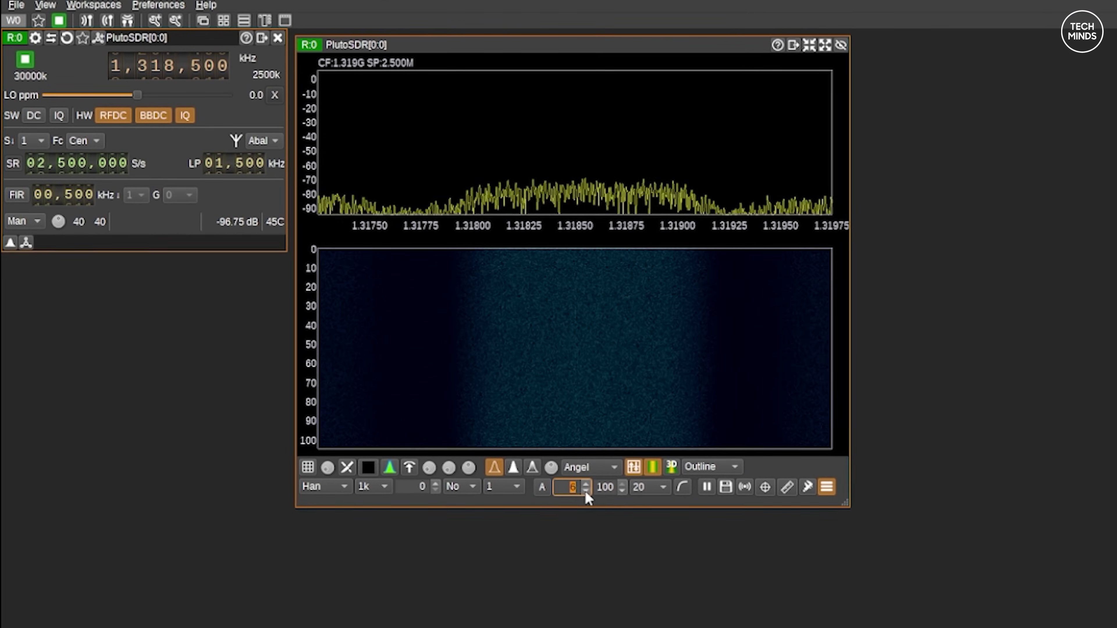
{"action": "scroll", "coordinate": [586, 492], "scroll_direction": "down", "scroll_amount": 9}
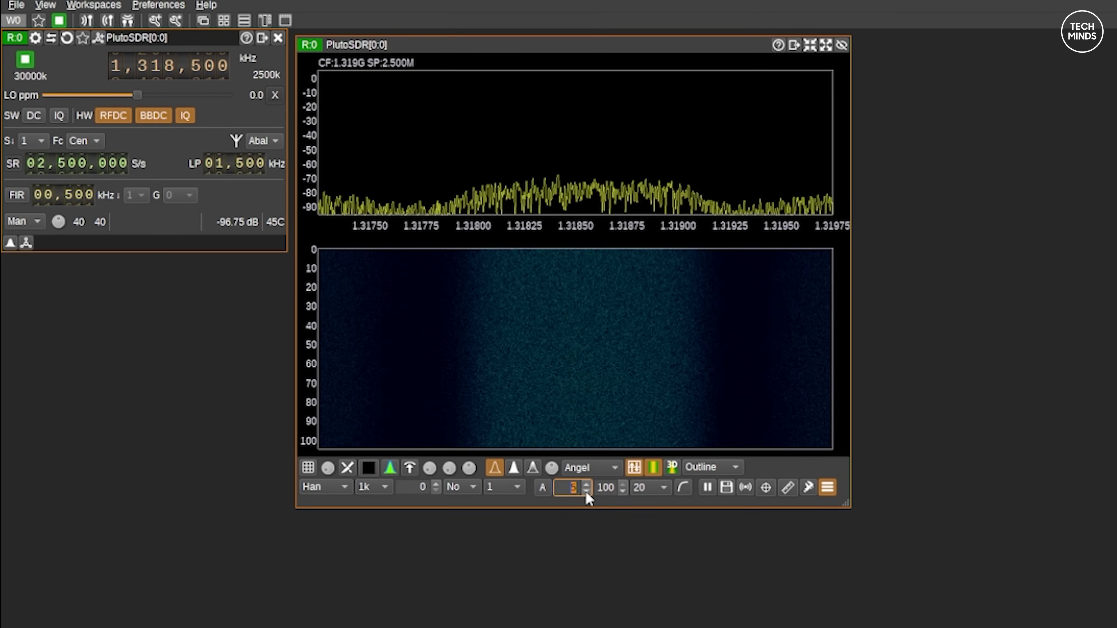
{"action": "scroll", "coordinate": [586, 491], "scroll_direction": "down", "scroll_amount": 4}
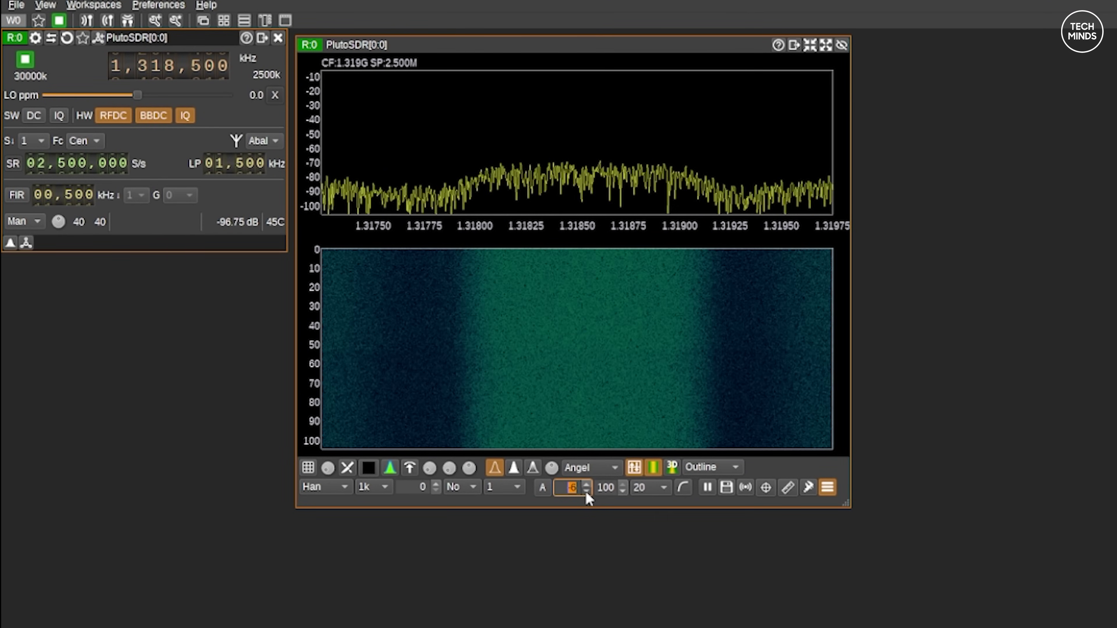
{"action": "scroll", "coordinate": [586, 485], "scroll_direction": "up", "scroll_amount": 1}
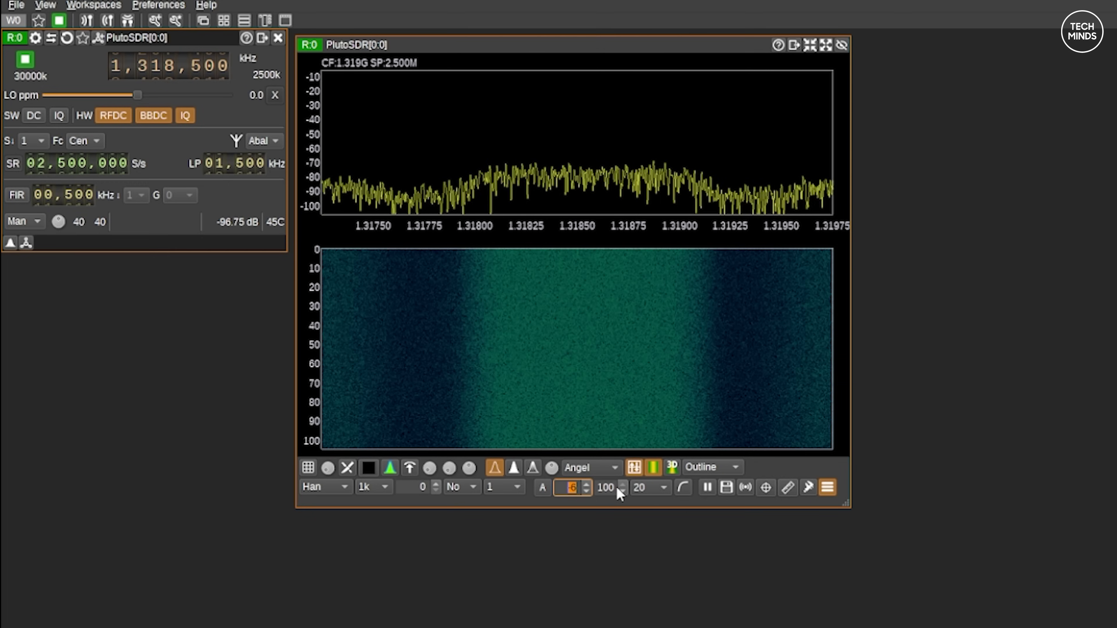
{"action": "scroll", "coordinate": [624, 490], "scroll_direction": "down", "scroll_amount": 4}
{"action": "scroll", "coordinate": [624, 492], "scroll_direction": "up", "scroll_amount": 1}
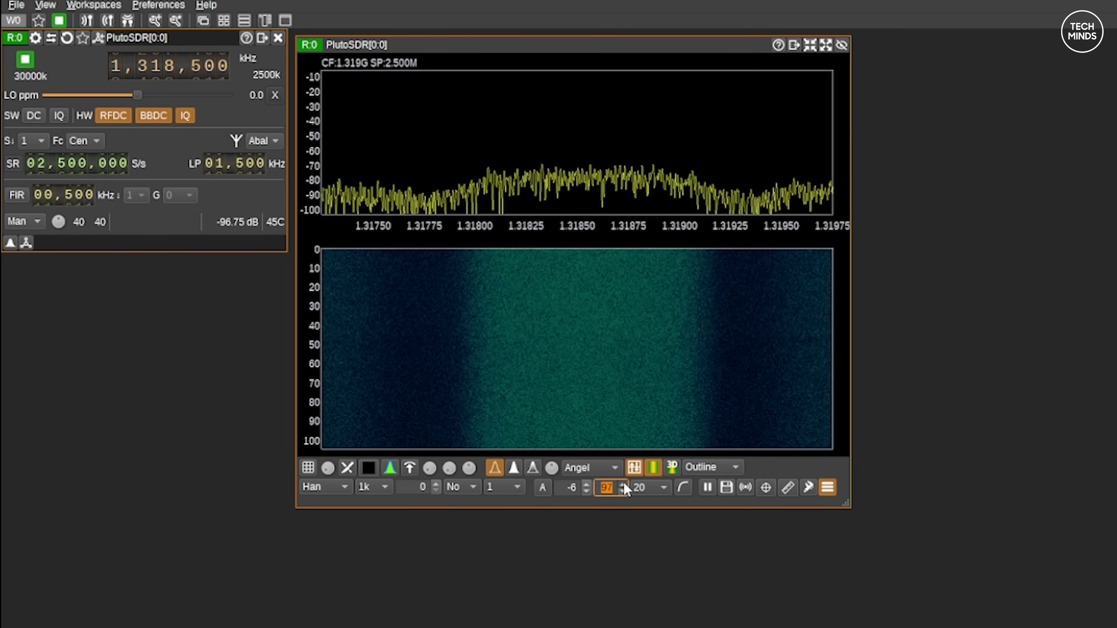
Try a spectrum refresh rate of 10 and set it back to 20
{"action": "left_click", "coordinate": [644, 487]}
{"action": "left_click", "coordinate": [649, 475]}
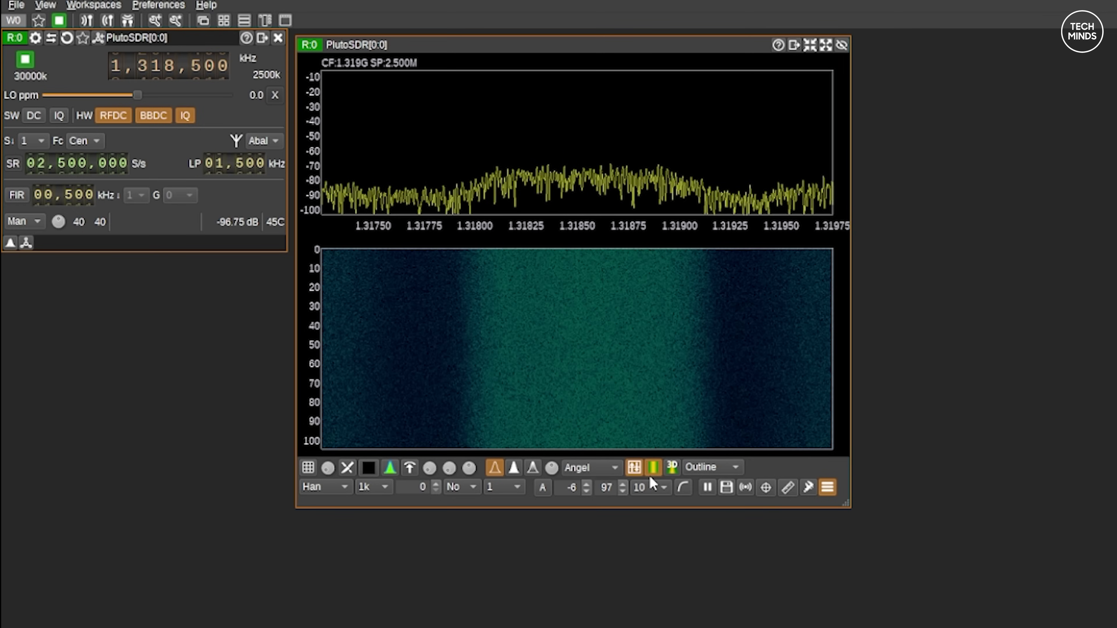
{"action": "left_click", "coordinate": [662, 488]}
{"action": "left_click", "coordinate": [651, 513]}
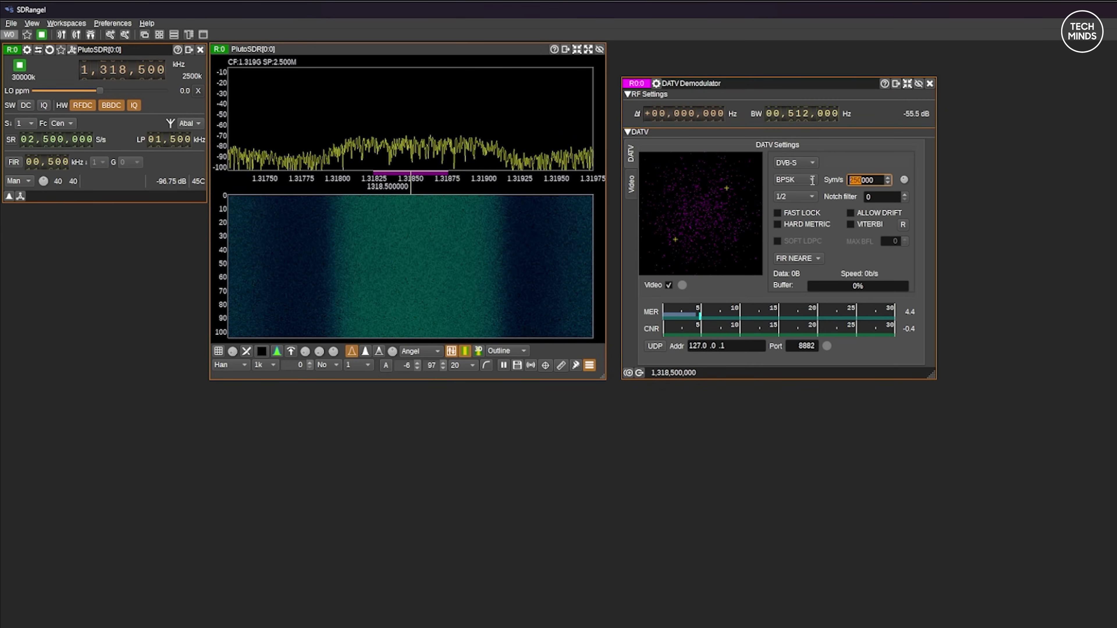
Set the DATV Demodulator to 1000000 Sym/s, QPSK modulation, 7/8 FEC and an RF bandwidth of 1,112,000 Hz
{"action": "type", "text": "1000"}
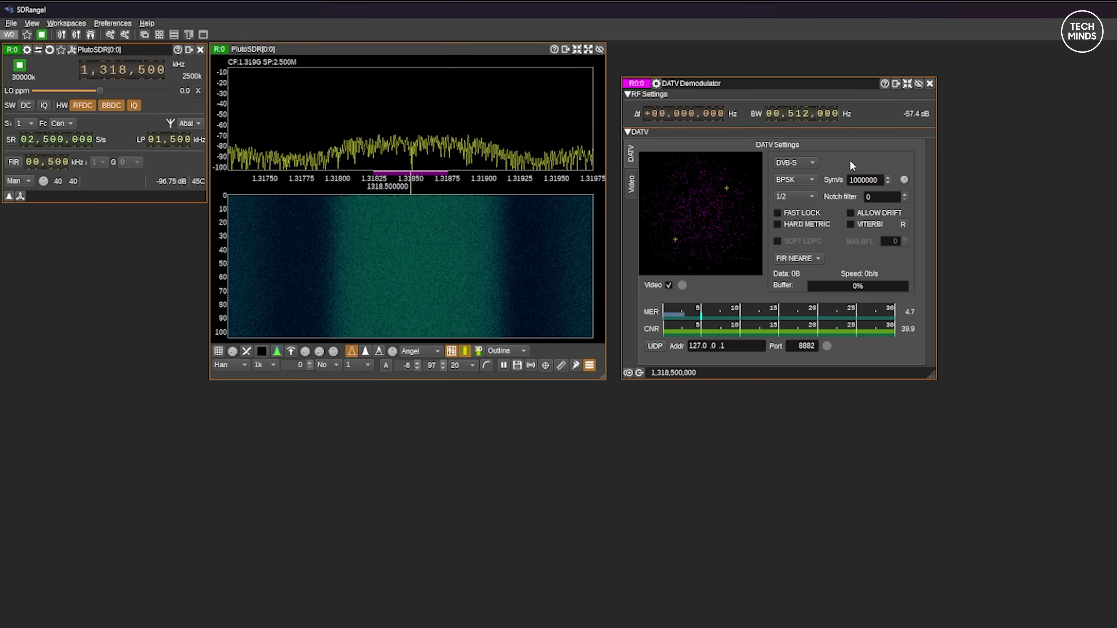
{"action": "left_click", "coordinate": [809, 180]}
{"action": "left_click", "coordinate": [804, 192]}
{"action": "left_click", "coordinate": [804, 196]}
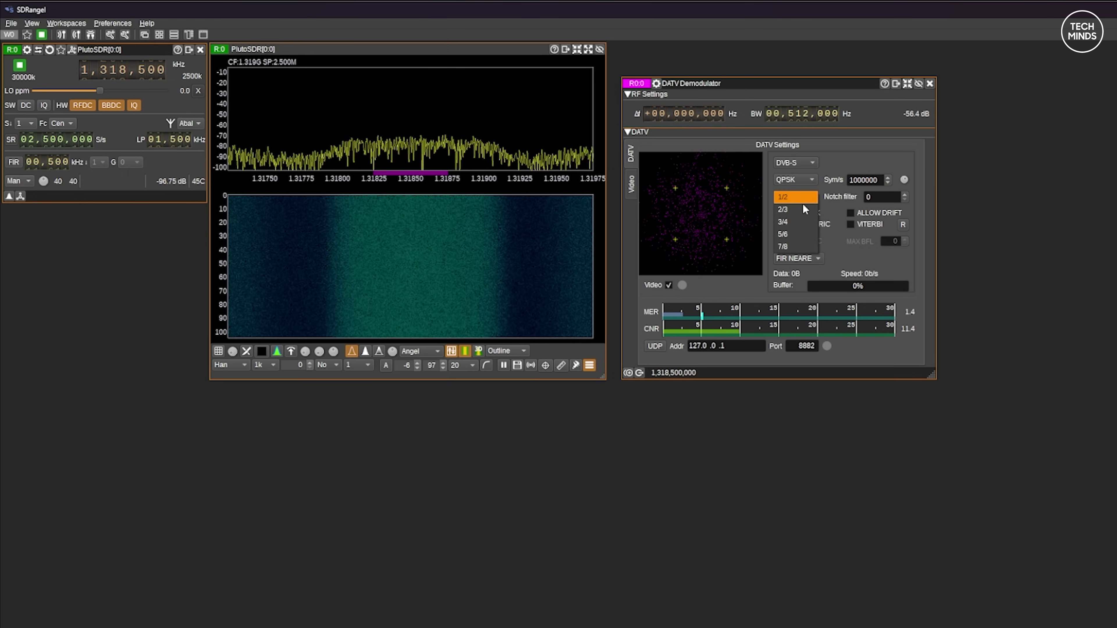
{"action": "left_click", "coordinate": [794, 248]}
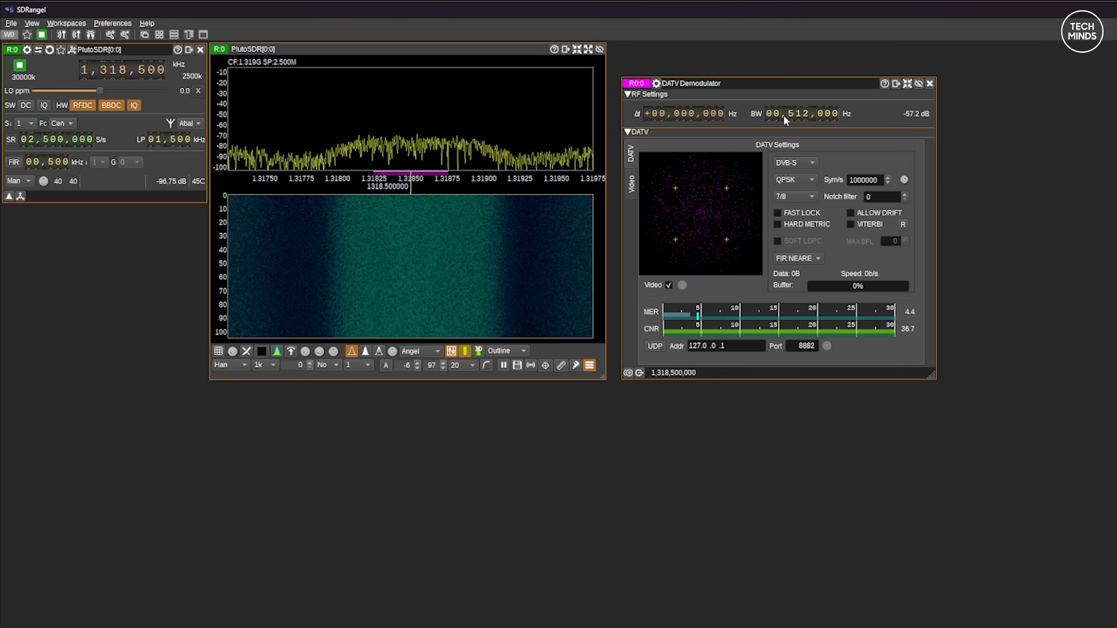
{"action": "scroll", "coordinate": [793, 114], "scroll_direction": "up", "scroll_amount": 6}
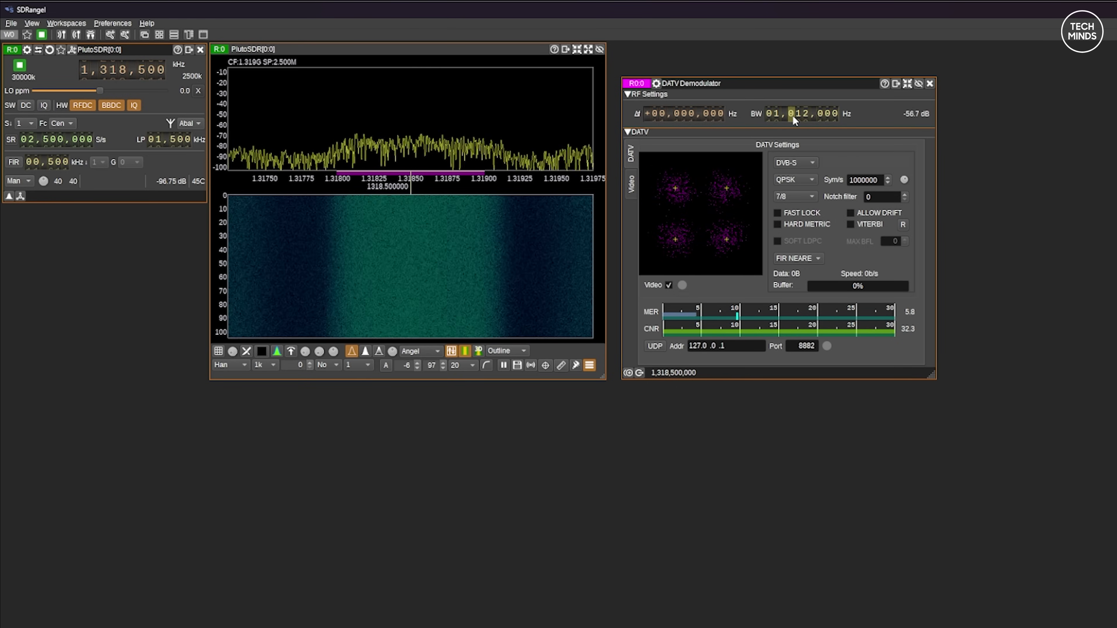
View the demodulator's decoded video and enable its UDP output to 127.0.0.1 port 8882
{"action": "left_click", "coordinate": [632, 186]}
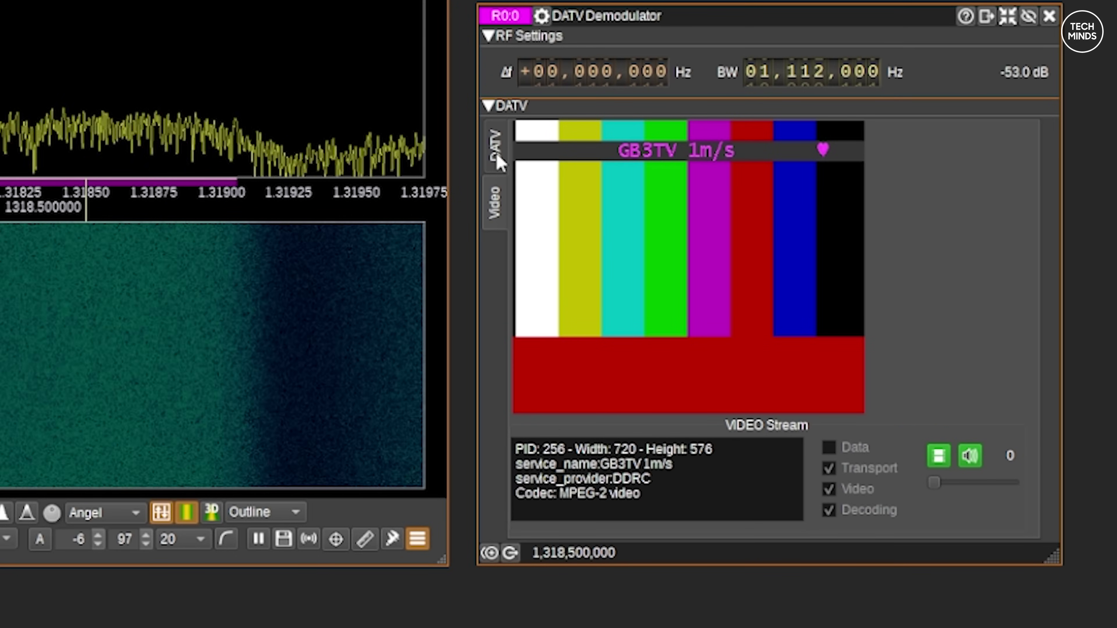
{"action": "left_click", "coordinate": [539, 154]}
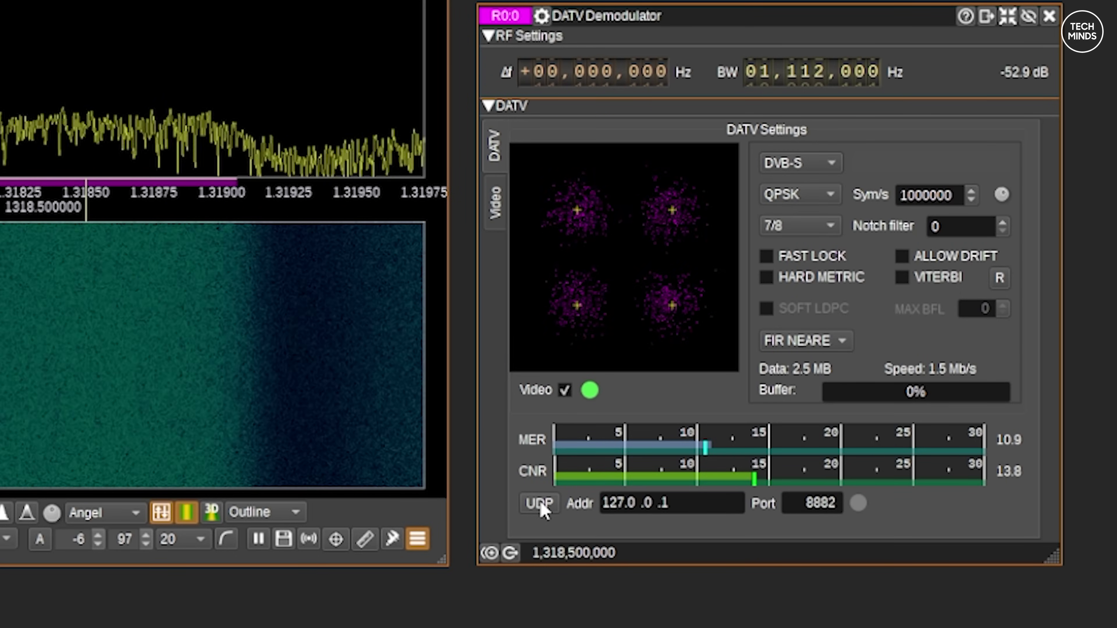
{"action": "left_click", "coordinate": [542, 510]}
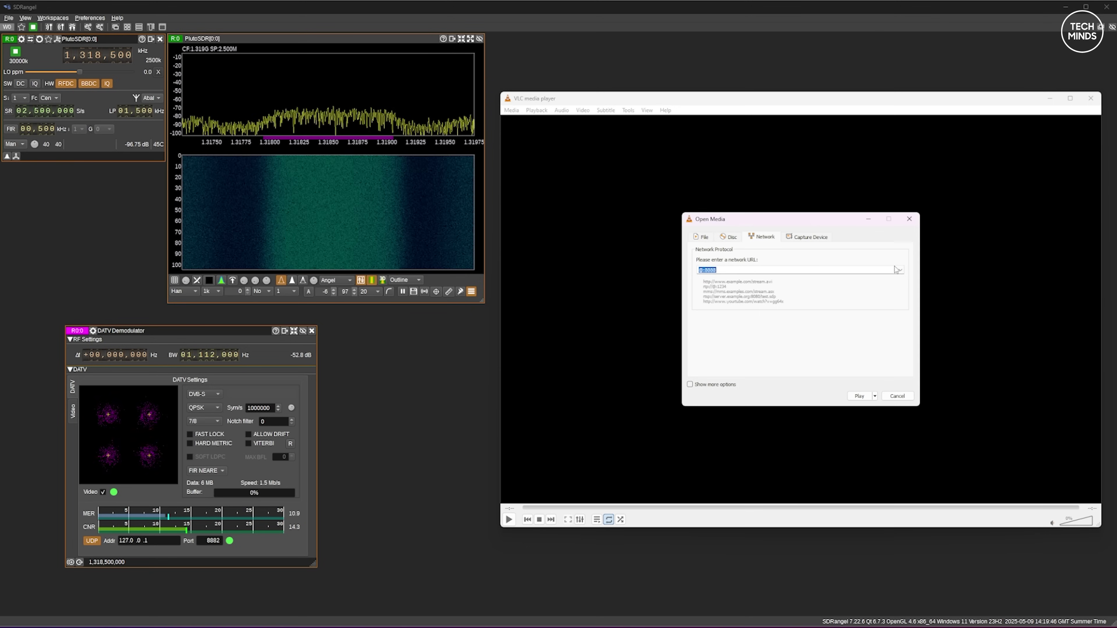
Open and play the network stream udp://@:8882 in VLC media player
{"action": "left_click", "coordinate": [899, 270]}
{"action": "left_click", "coordinate": [732, 283]}
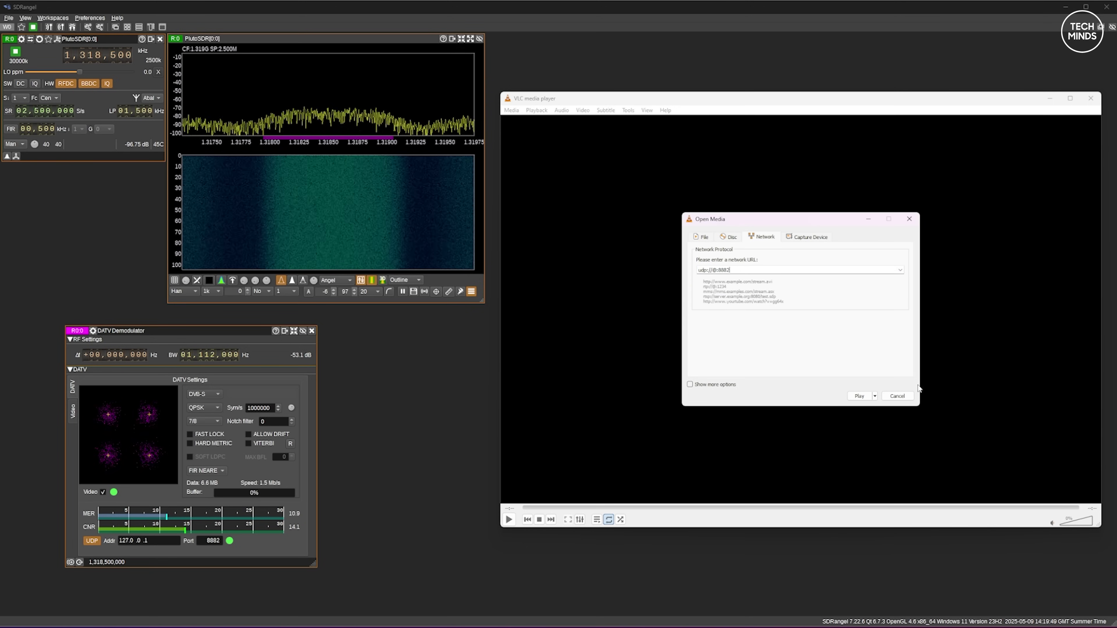
{"action": "left_click", "coordinate": [868, 397]}
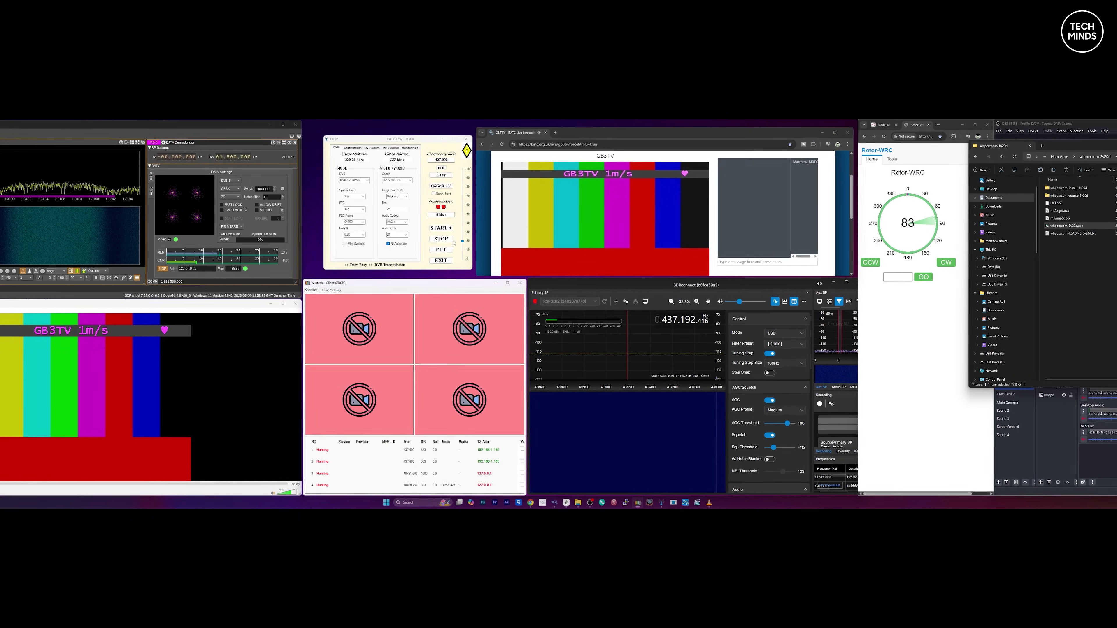
Start the DVB transmission in DATV-Easy and lower the SDRconnect audio volume to zero
{"action": "left_click", "coordinate": [452, 237]}
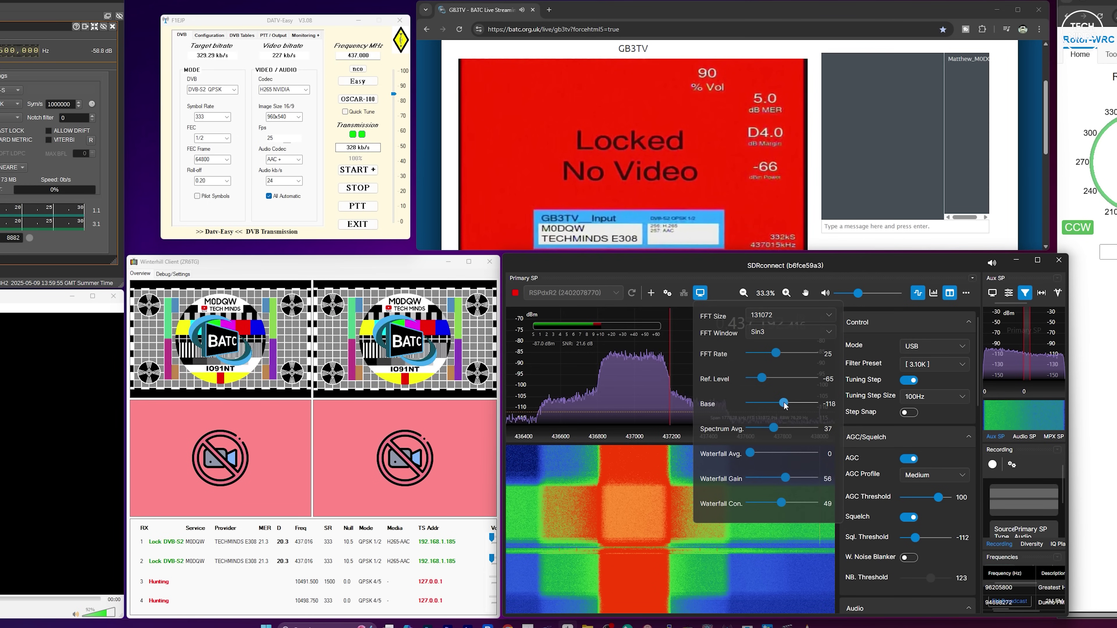
{"action": "left_click", "coordinate": [713, 15]}
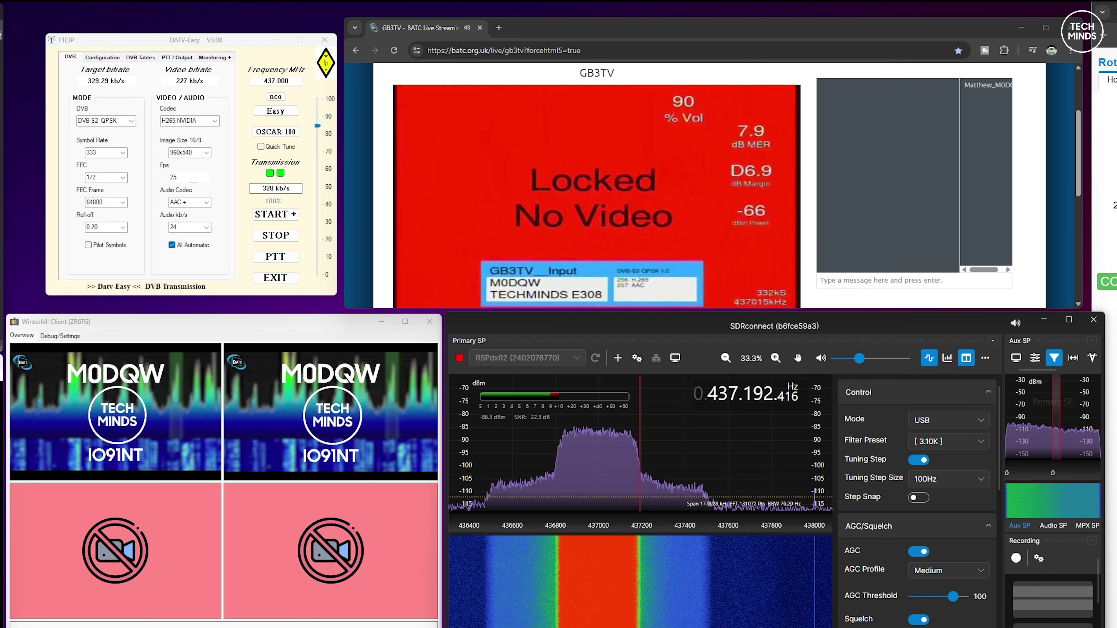
{"action": "left_click_drag", "start_coordinate": [859, 358], "coordinate": [834, 358]}
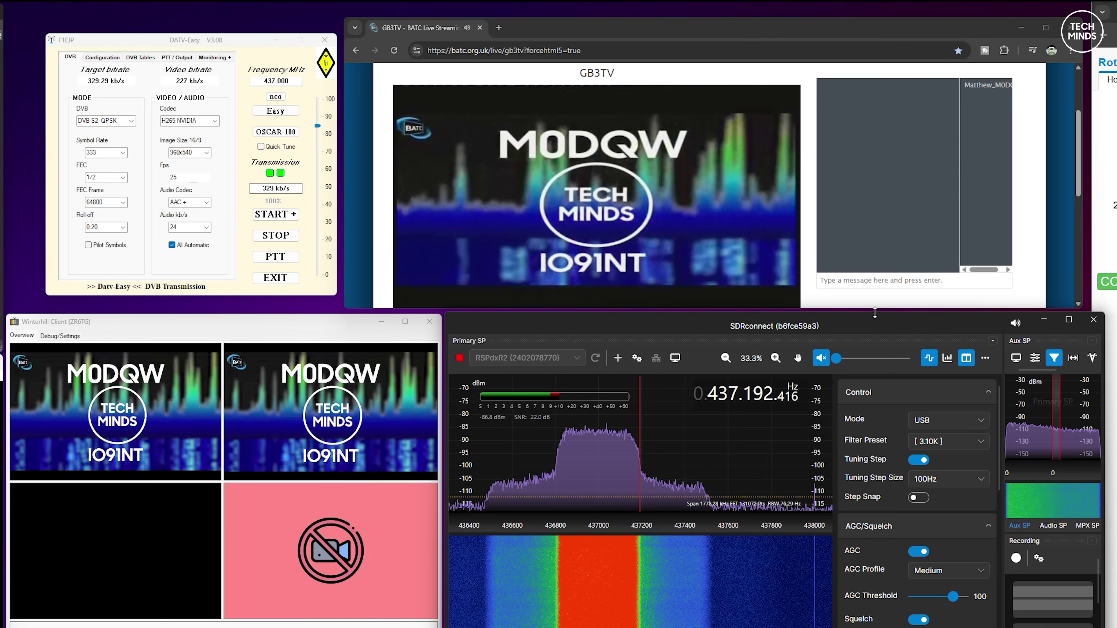
Raise the RF gain in SDRconnect to a system gain of 54.2 dB and set the spectrum reference level to -80
{"action": "left_click", "coordinate": [639, 359]}
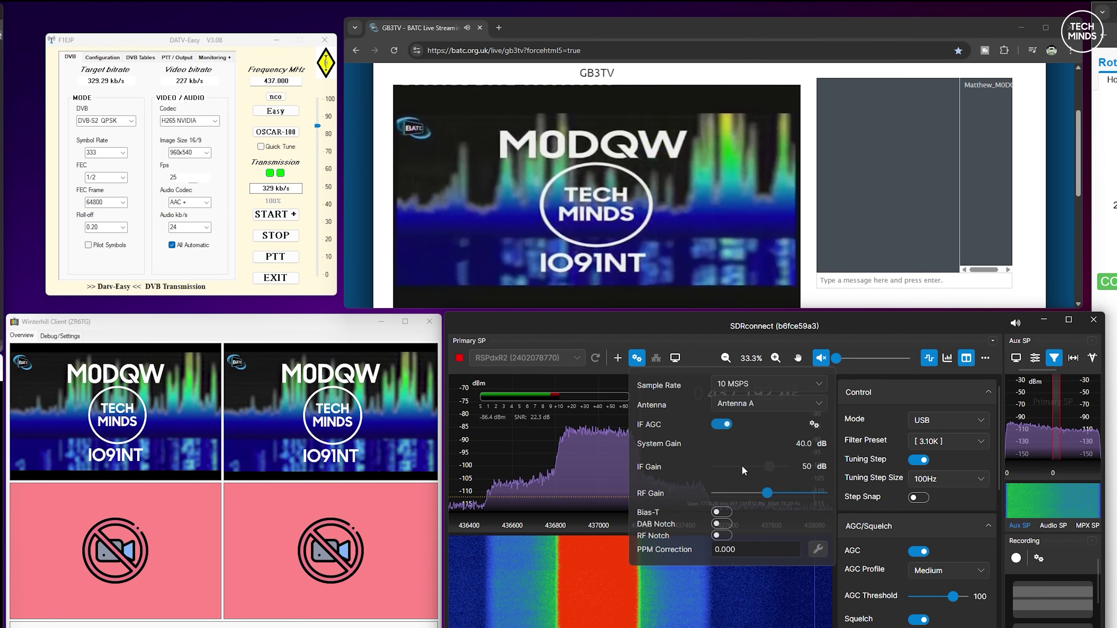
{"action": "left_click_drag", "start_coordinate": [765, 493], "coordinate": [794, 494]}
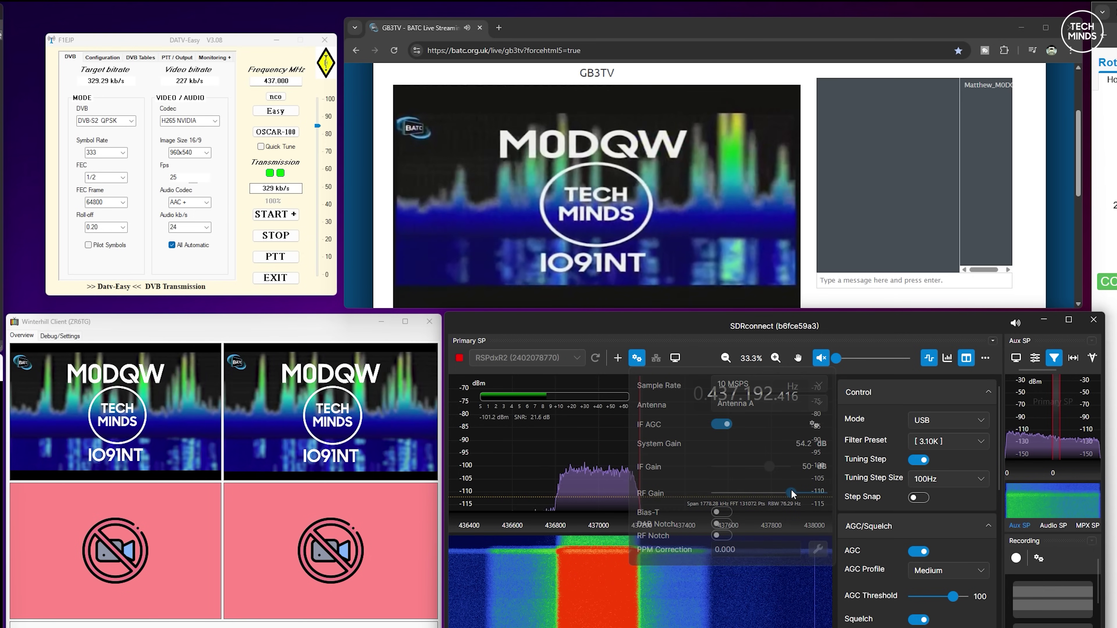
{"action": "left_click", "coordinate": [675, 361]}
{"action": "left_click", "coordinate": [675, 358]}
{"action": "left_click_drag", "start_coordinate": [745, 458], "coordinate": [723, 458]}
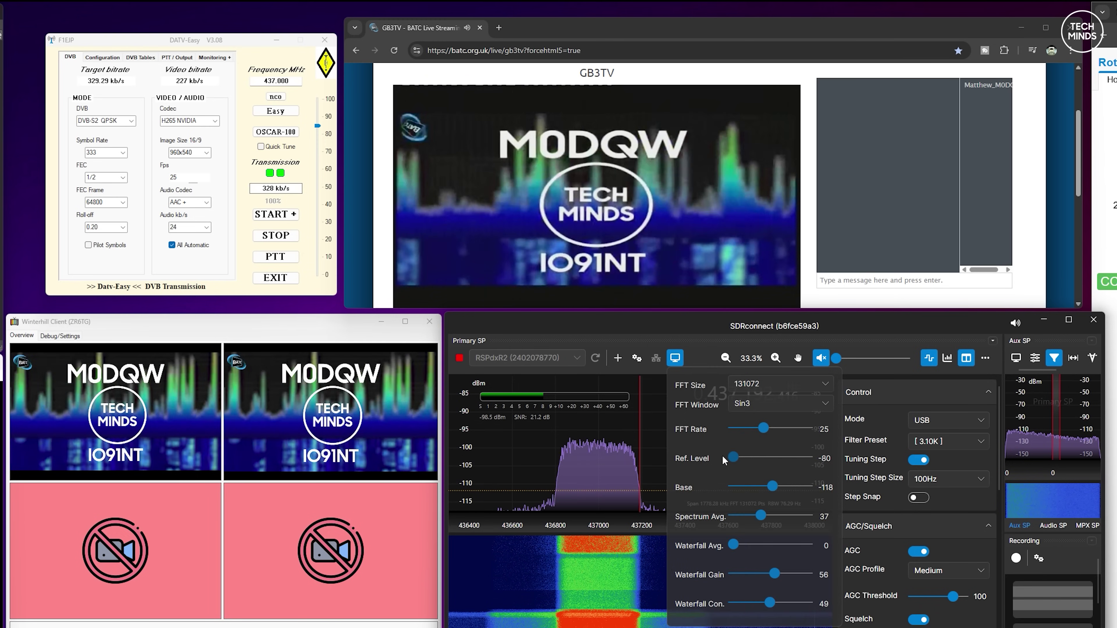
{"action": "left_click", "coordinate": [674, 358]}
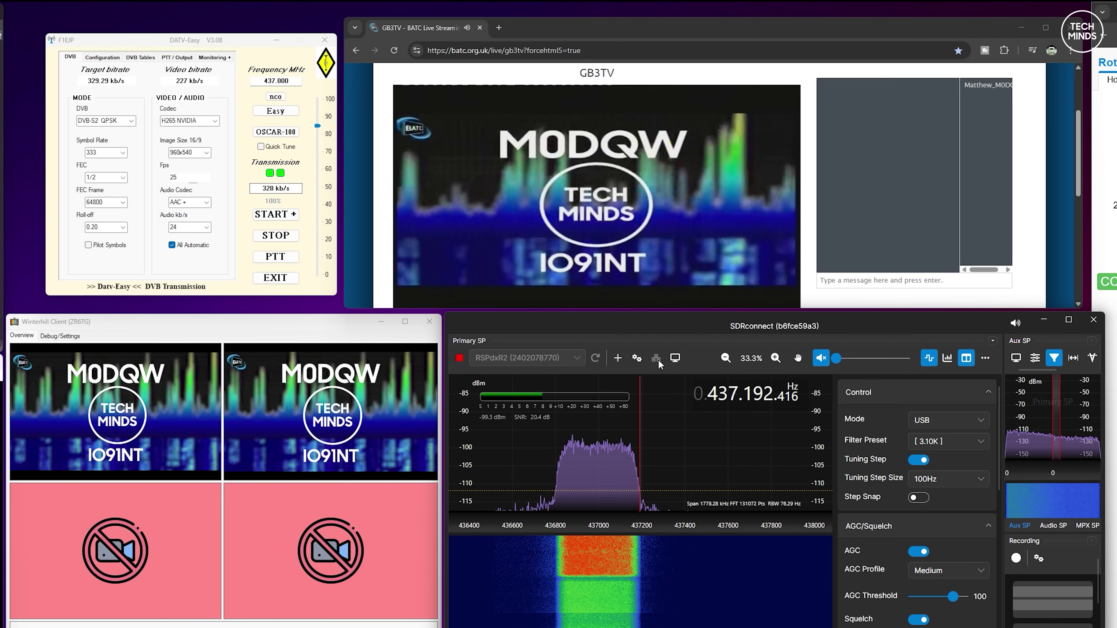
Adjust the RF gain to a system gain of 50.9 dB and readjust the spectrum reference level to -80
{"action": "left_click", "coordinate": [637, 358]}
{"action": "left_click_drag", "start_coordinate": [777, 491], "coordinate": [787, 494]}
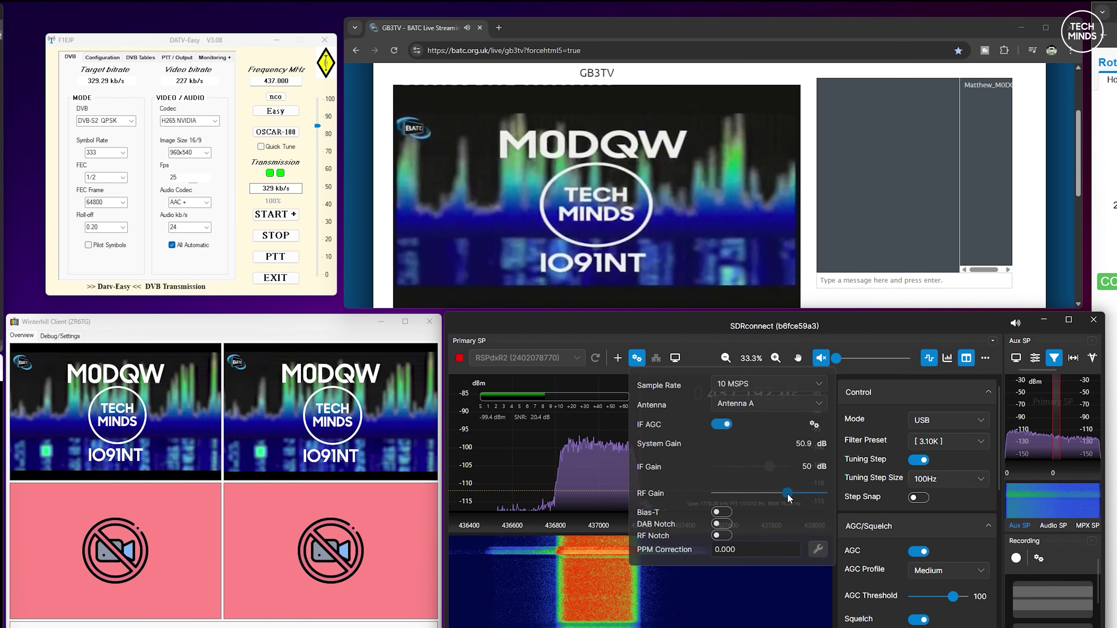
{"action": "left_click", "coordinate": [637, 358]}
{"action": "left_click", "coordinate": [675, 357]}
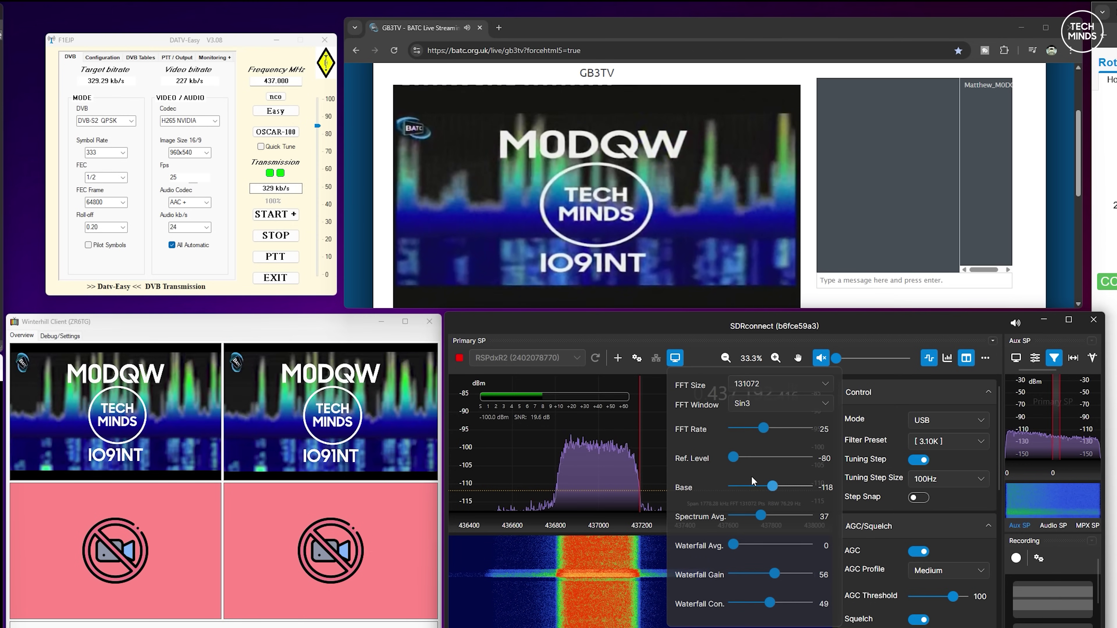
{"action": "left_click_drag", "start_coordinate": [735, 457], "coordinate": [740, 459]}
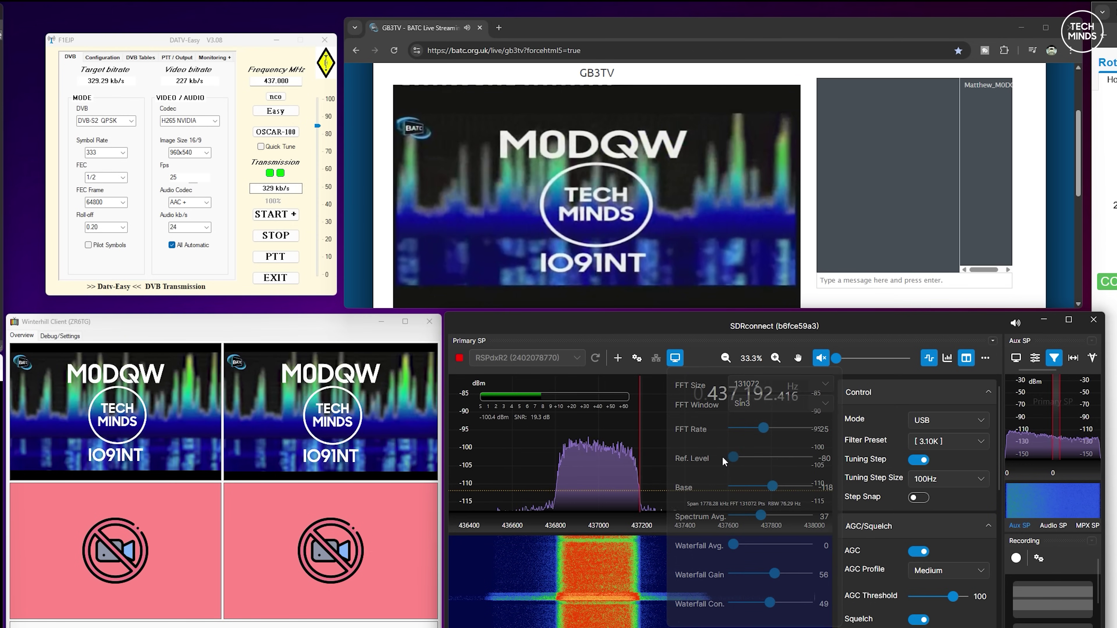